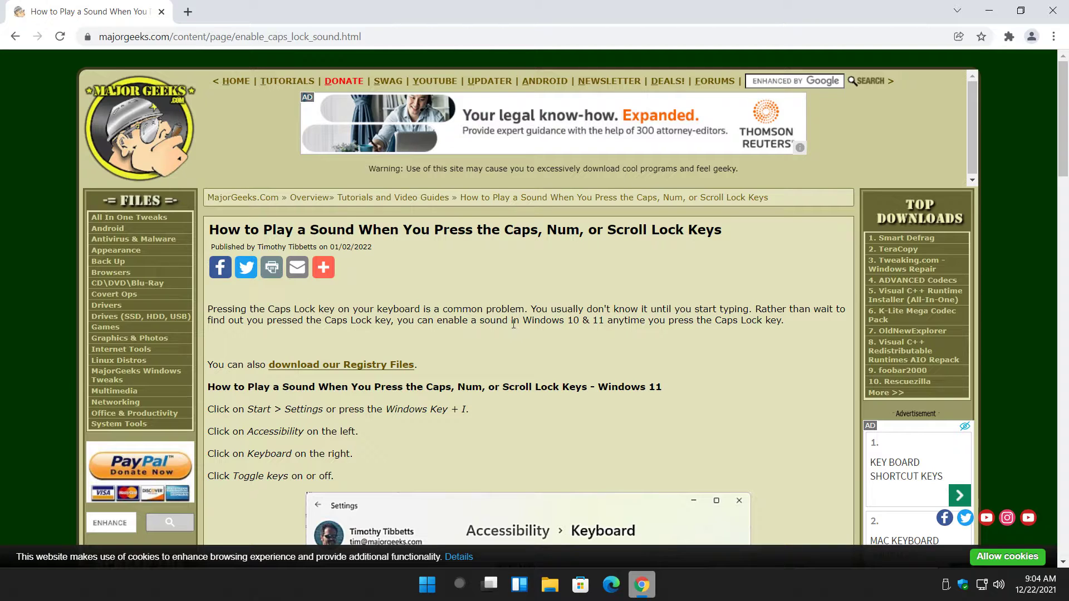
{"action": "scroll", "coordinate": [513, 325], "scroll_direction": "down", "scroll_amount": 1}
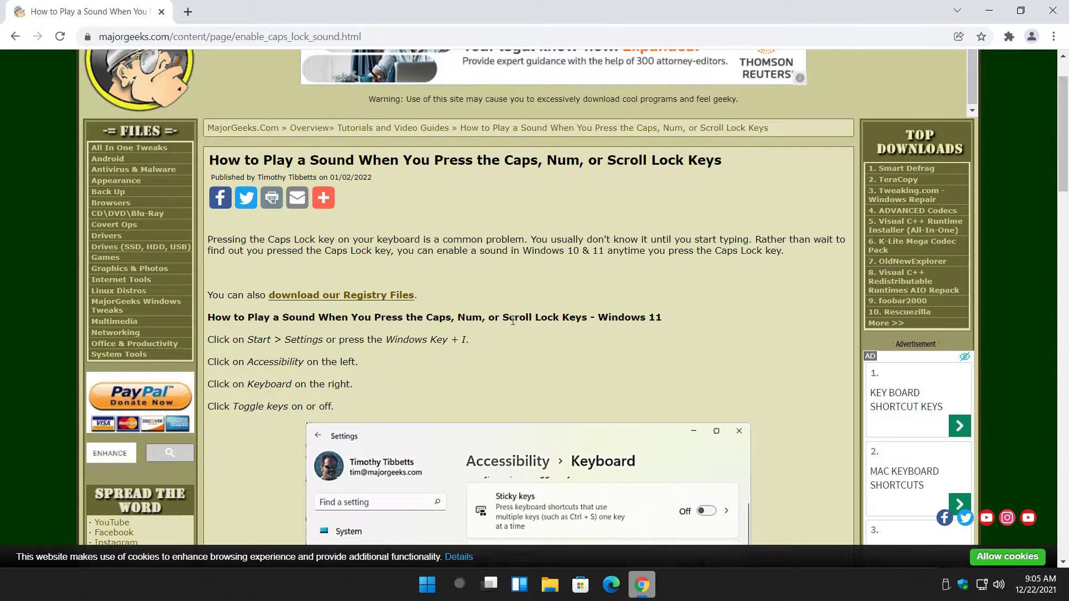
{"action": "scroll", "coordinate": [513, 322], "scroll_direction": "down", "scroll_amount": 1}
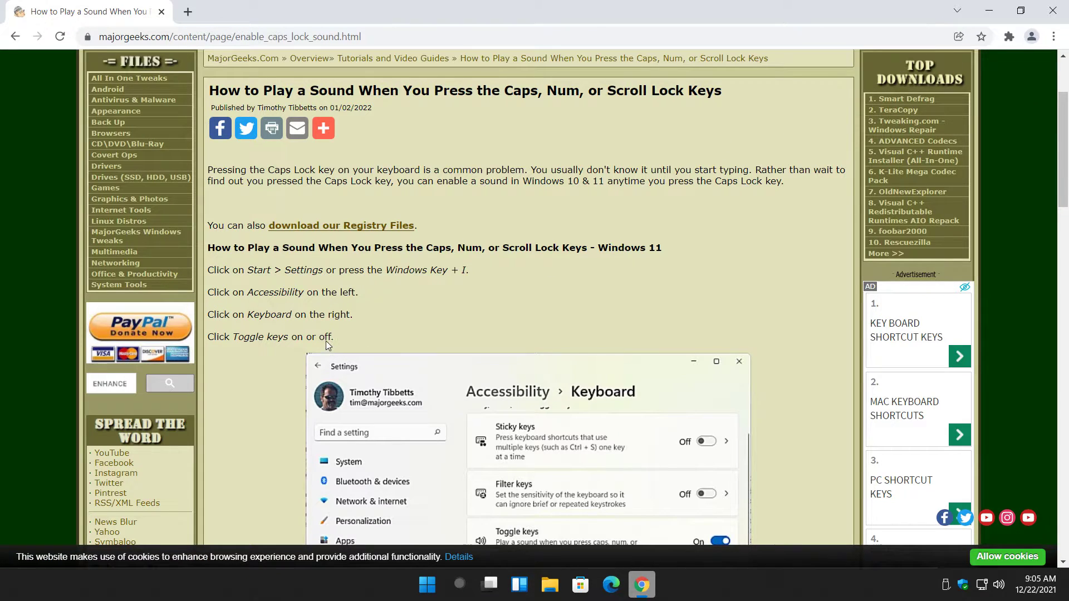
{"action": "scroll", "coordinate": [276, 324], "scroll_direction": "down", "scroll_amount": 1}
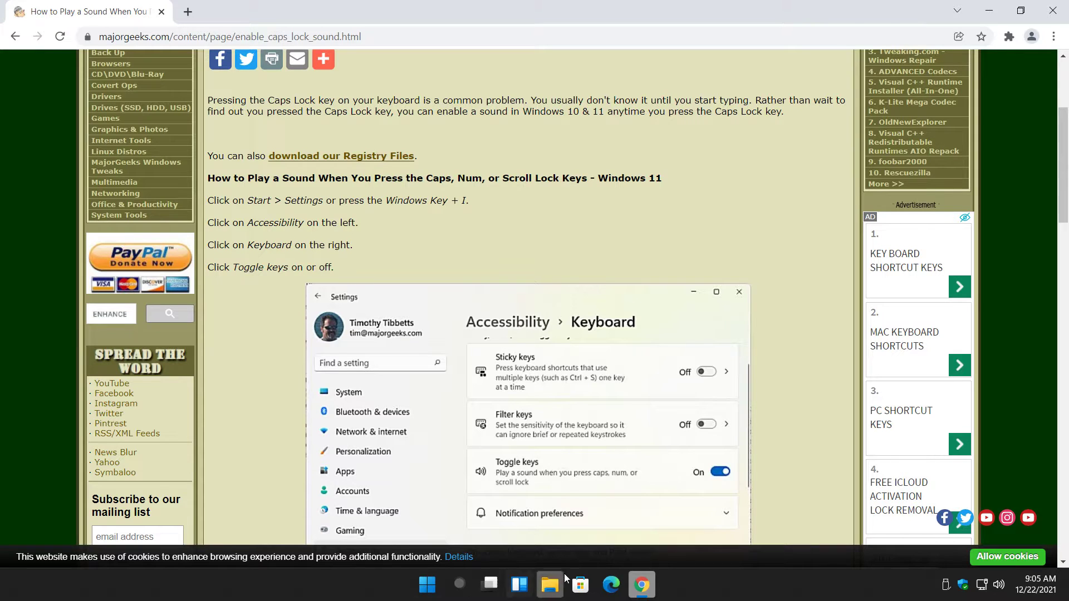
- After reading the MajorGeeks article's Windows 11 steps, open the Windows Start menu
{"action": "left_click", "coordinate": [428, 584]}
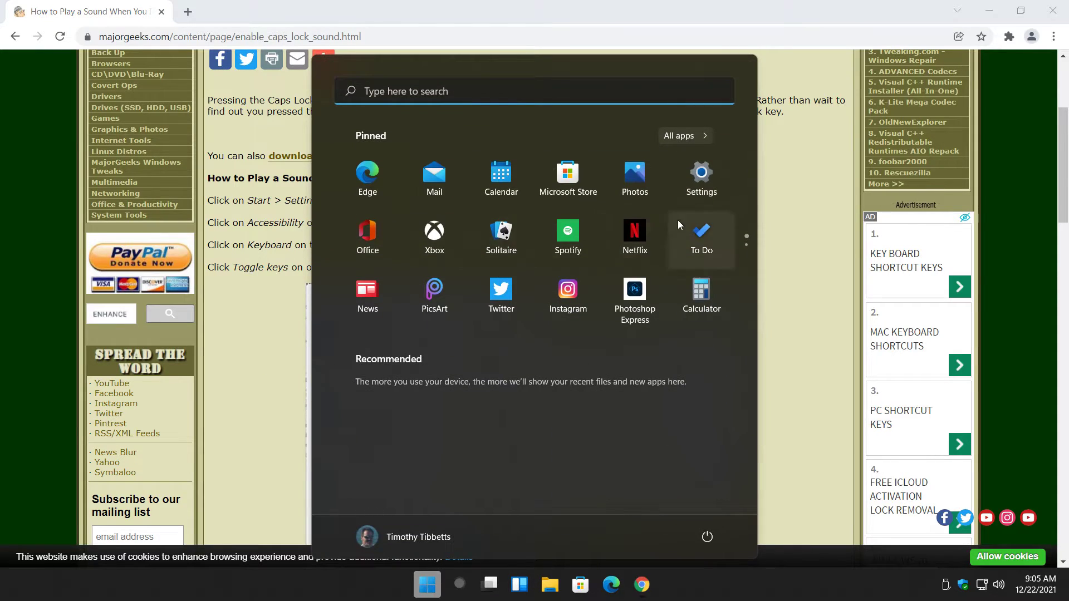
- Launch Settings from the Start menu and go to the Accessibility page
{"action": "left_click", "coordinate": [701, 180]}
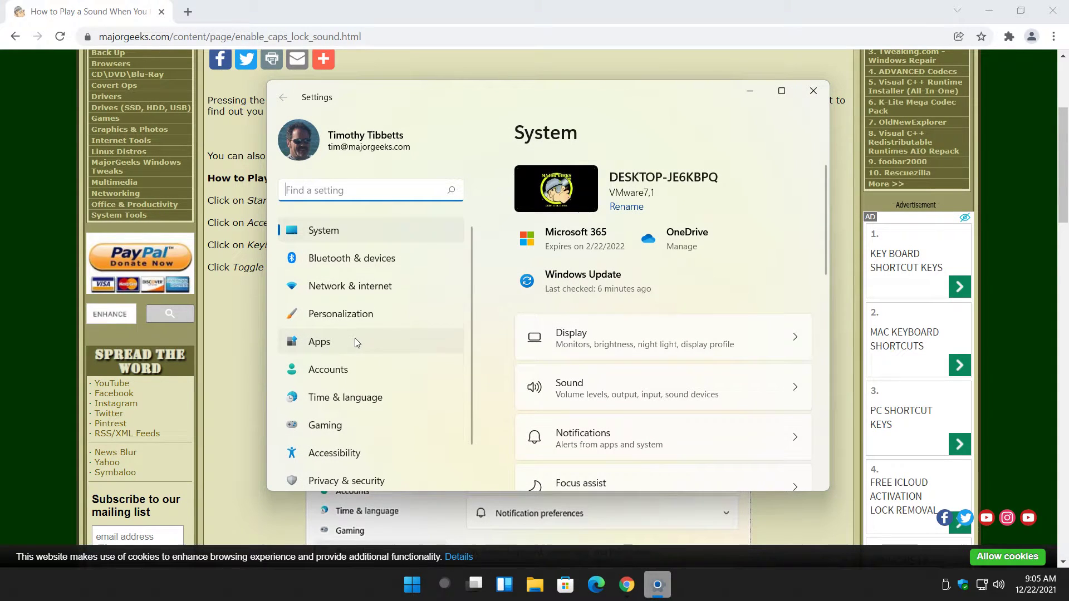
{"action": "scroll", "coordinate": [354, 338], "scroll_direction": "down", "scroll_amount": 1}
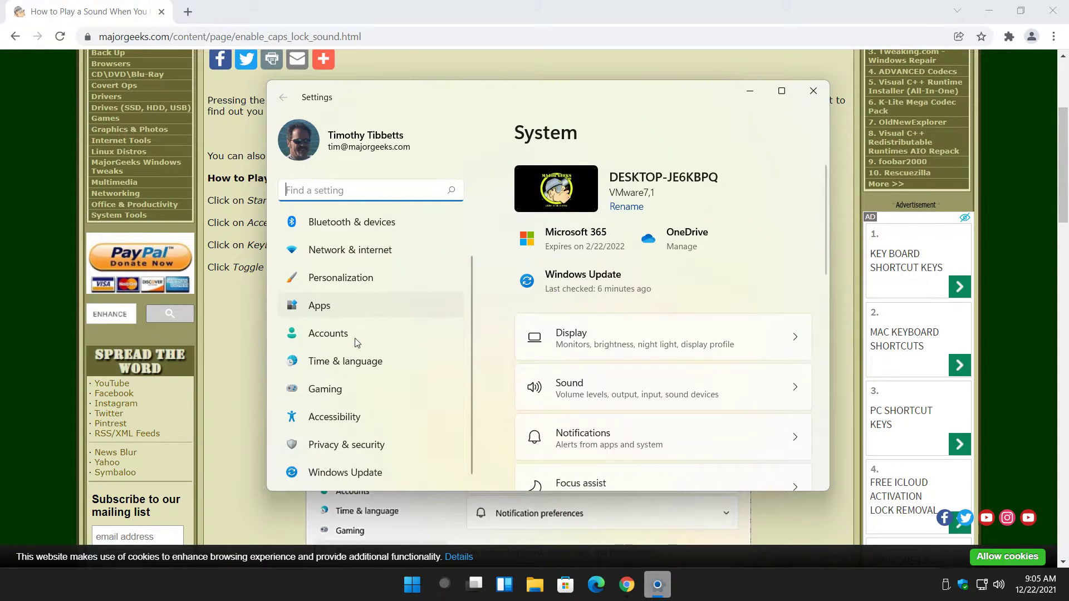
{"action": "left_click", "coordinate": [339, 419]}
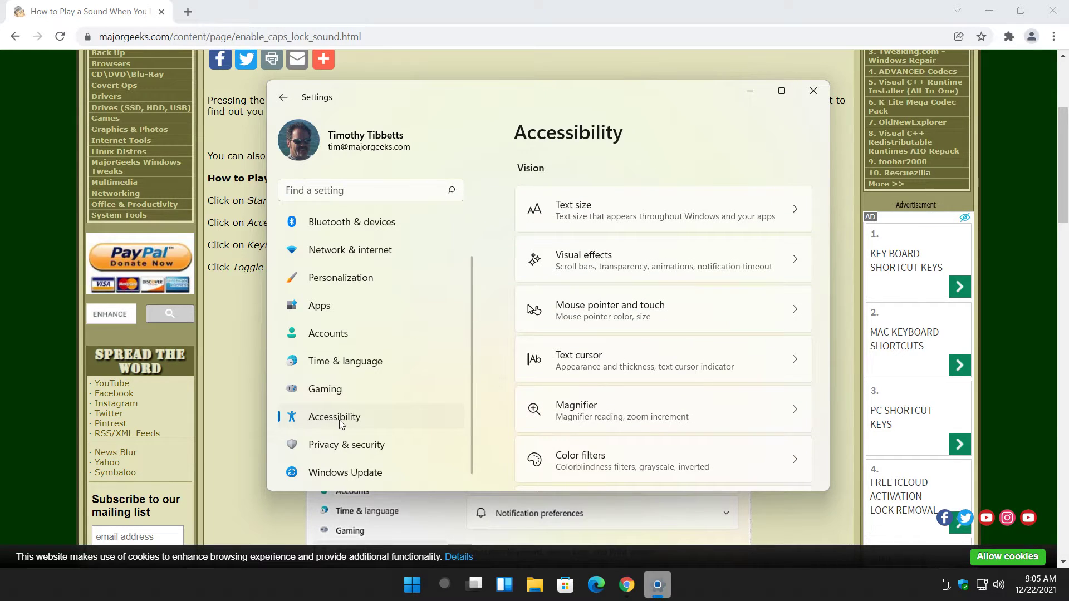
{"action": "scroll", "coordinate": [577, 368], "scroll_direction": "down", "scroll_amount": 2}
{"action": "scroll", "coordinate": [576, 368], "scroll_direction": "down", "scroll_amount": 2}
{"action": "scroll", "coordinate": [576, 368], "scroll_direction": "down", "scroll_amount": 2}
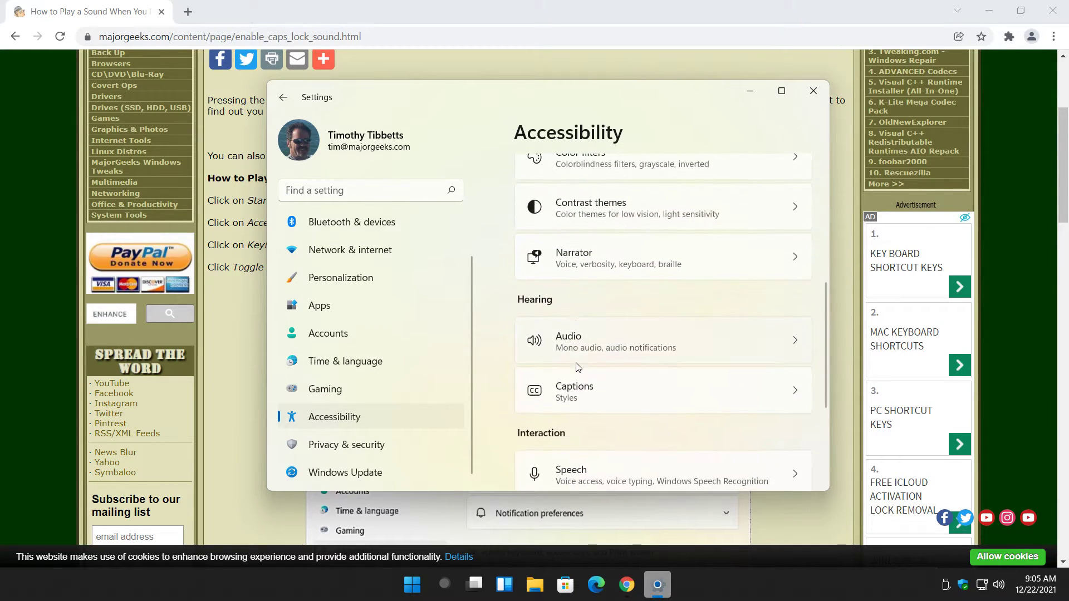
{"action": "scroll", "coordinate": [576, 368], "scroll_direction": "down", "scroll_amount": 2}
{"action": "scroll", "coordinate": [576, 367], "scroll_direction": "down", "scroll_amount": 2}
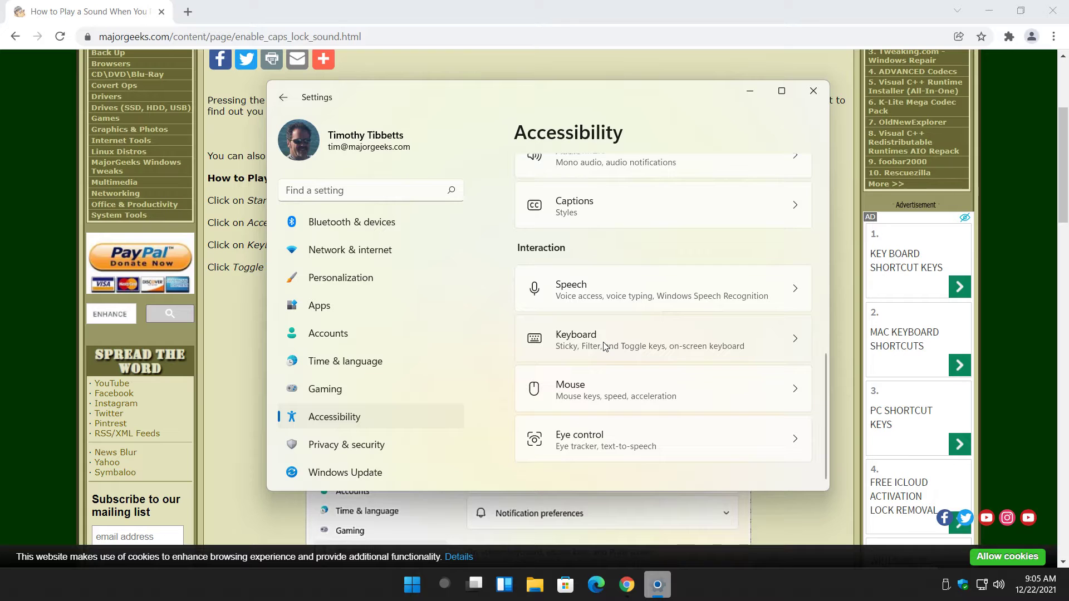
- Open Accessibility > Keyboard and switch Toggle keys on
{"action": "left_click", "coordinate": [605, 347]}
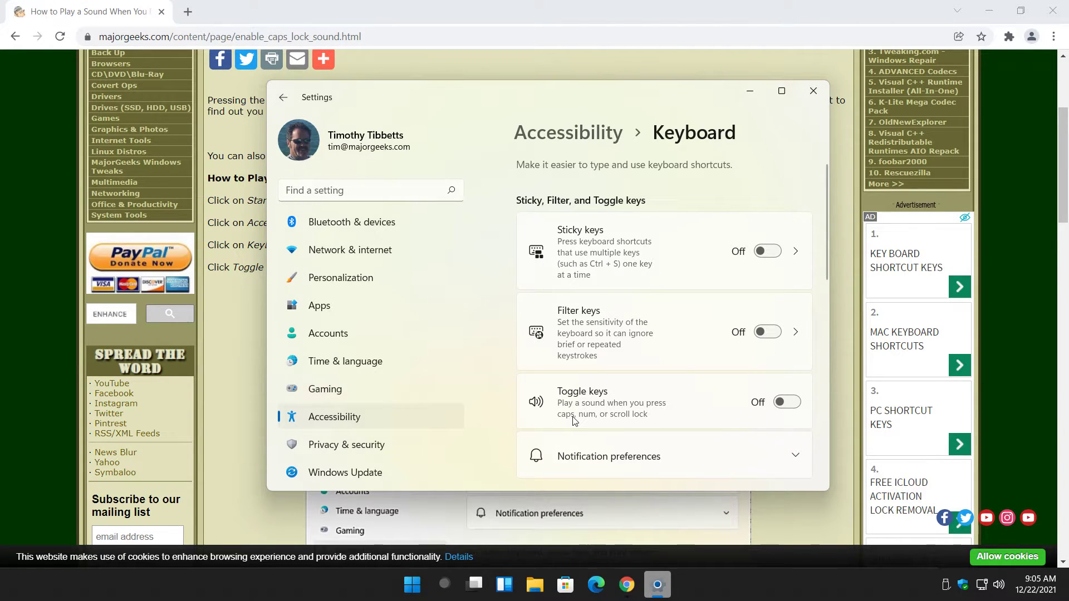
{"action": "left_click", "coordinate": [781, 402]}
- Flip Toggle keys off and on again, then close the Settings window
{"action": "left_click", "coordinate": [792, 404]}
{"action": "left_click", "coordinate": [785, 403]}
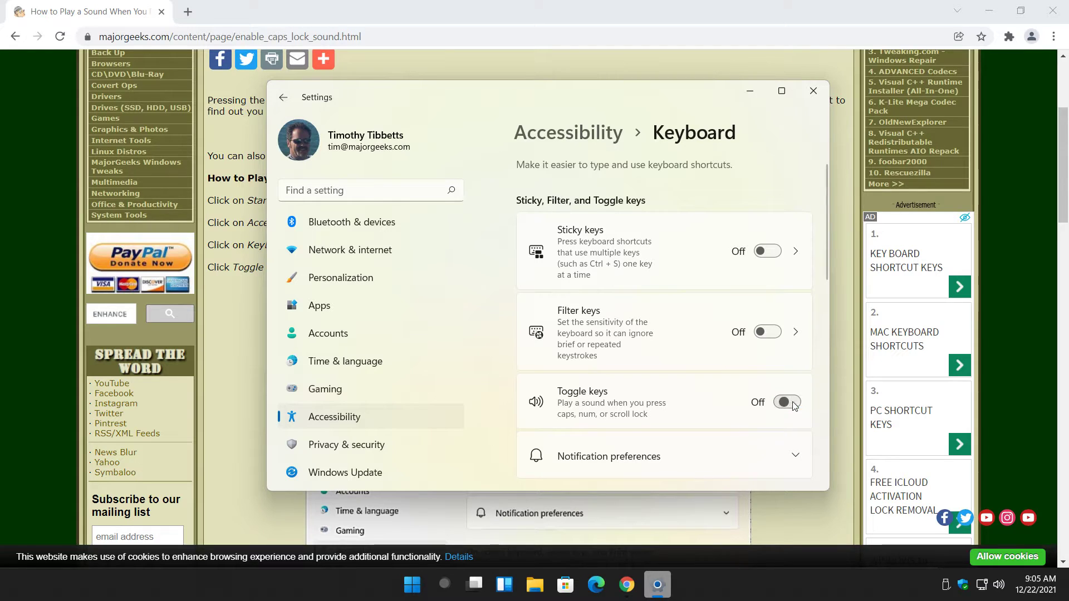
{"action": "left_click", "coordinate": [815, 92]}
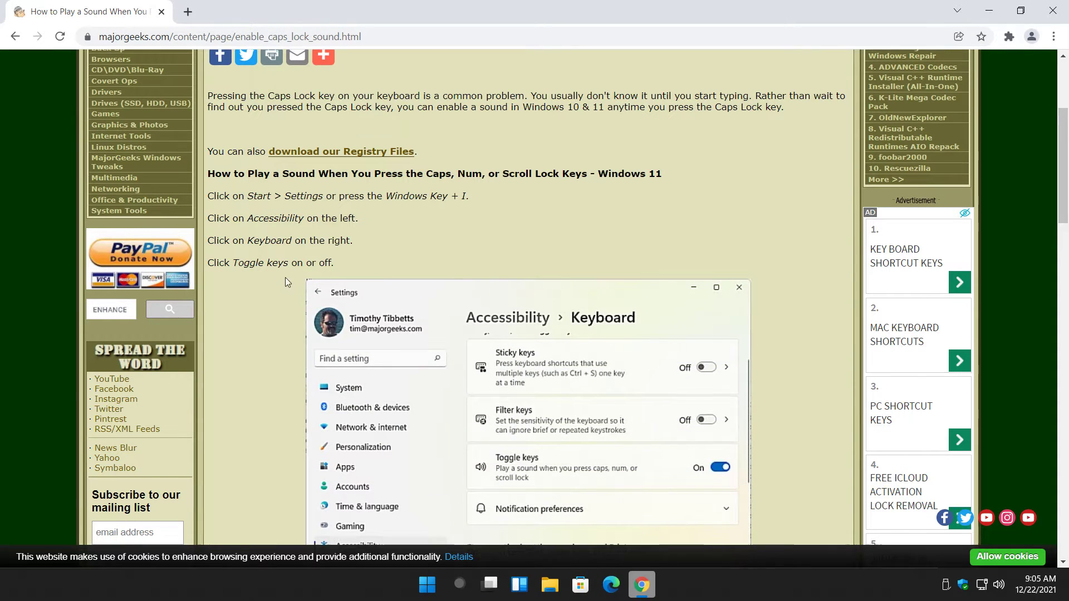
{"action": "scroll", "coordinate": [291, 284], "scroll_direction": "down", "scroll_amount": 3}
{"action": "scroll", "coordinate": [253, 315], "scroll_direction": "down", "scroll_amount": 5}
{"action": "scroll", "coordinate": [253, 316], "scroll_direction": "down", "scroll_amount": 2}
{"action": "scroll", "coordinate": [250, 310], "scroll_direction": "up", "scroll_amount": 4}
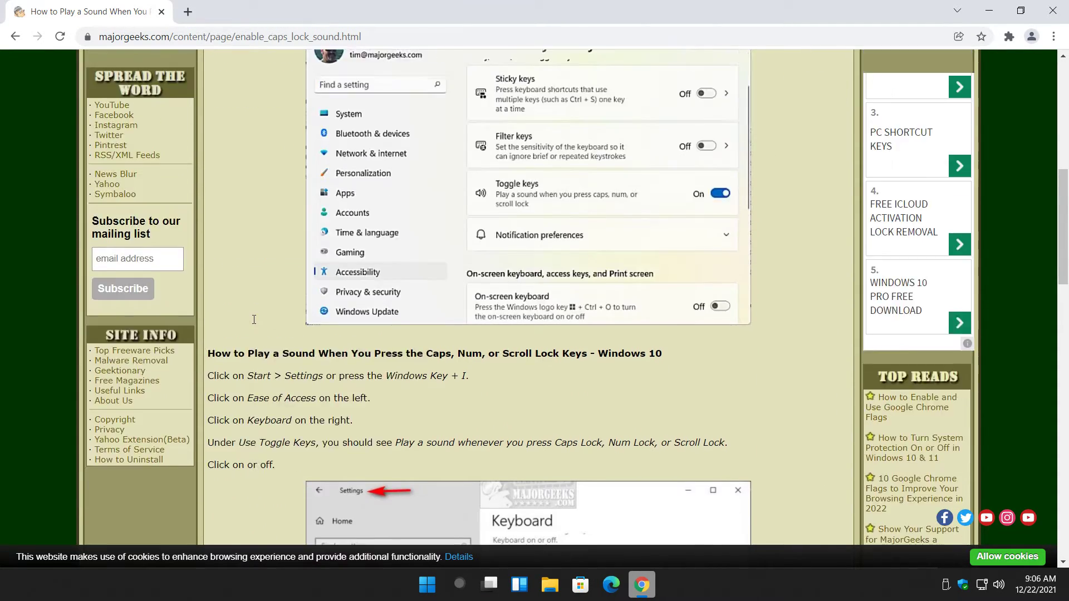
{"action": "scroll", "coordinate": [245, 301], "scroll_direction": "up", "scroll_amount": 3}
{"action": "scroll", "coordinate": [238, 234], "scroll_direction": "up", "scroll_amount": 2}
{"action": "scroll", "coordinate": [238, 239], "scroll_direction": "up", "scroll_amount": 1}
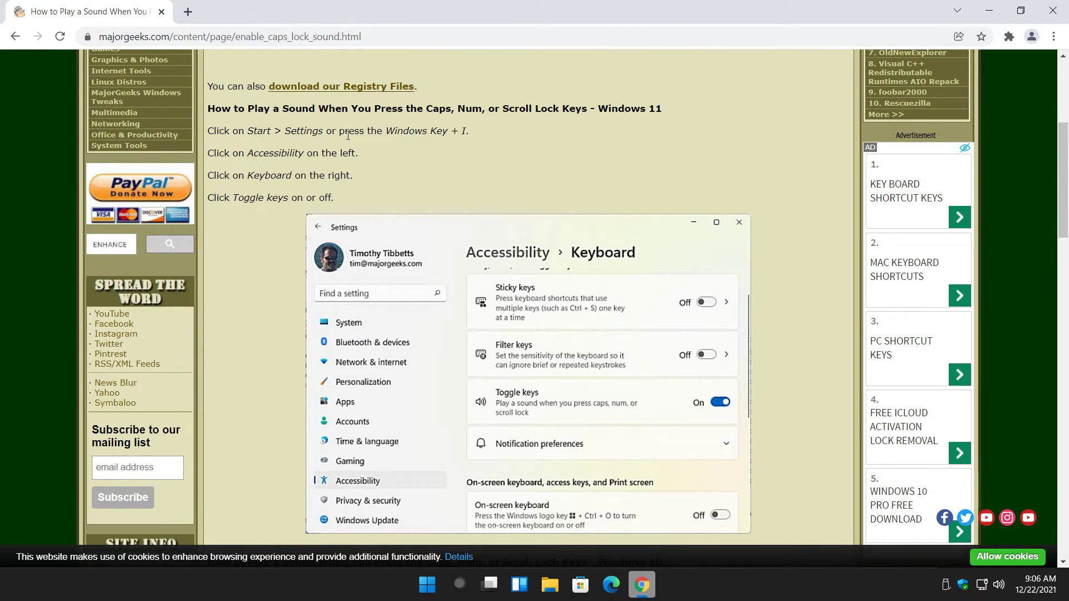
{"action": "scroll", "coordinate": [239, 383], "scroll_direction": "down", "scroll_amount": 3}
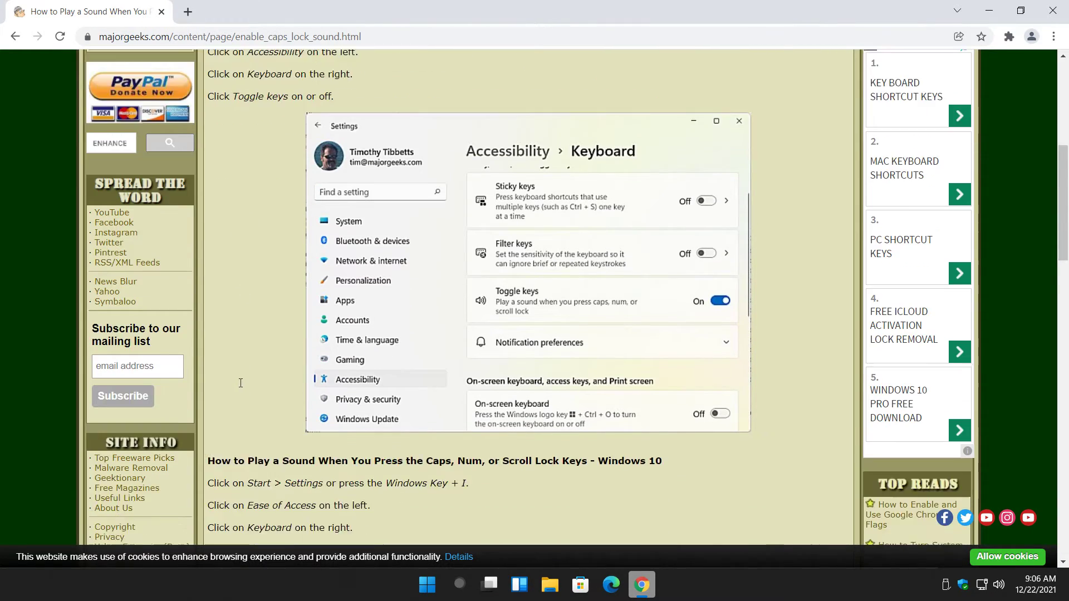
{"action": "scroll", "coordinate": [240, 382], "scroll_direction": "down", "scroll_amount": 3}
{"action": "scroll", "coordinate": [241, 382], "scroll_direction": "down", "scroll_amount": 2}
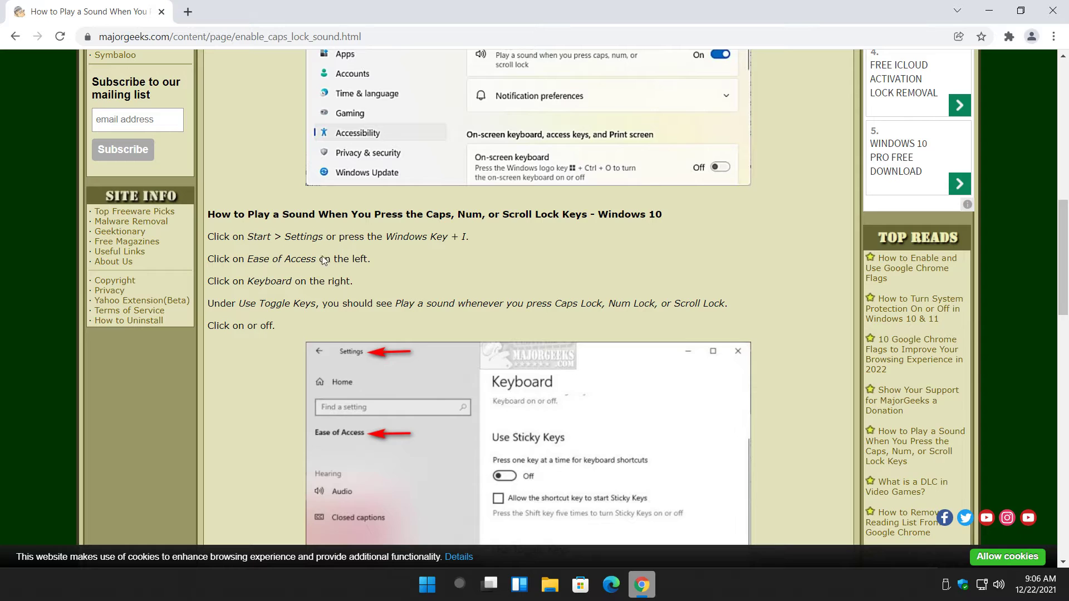
{"action": "left_click_drag", "start_coordinate": [247, 259], "coordinate": [317, 259]}
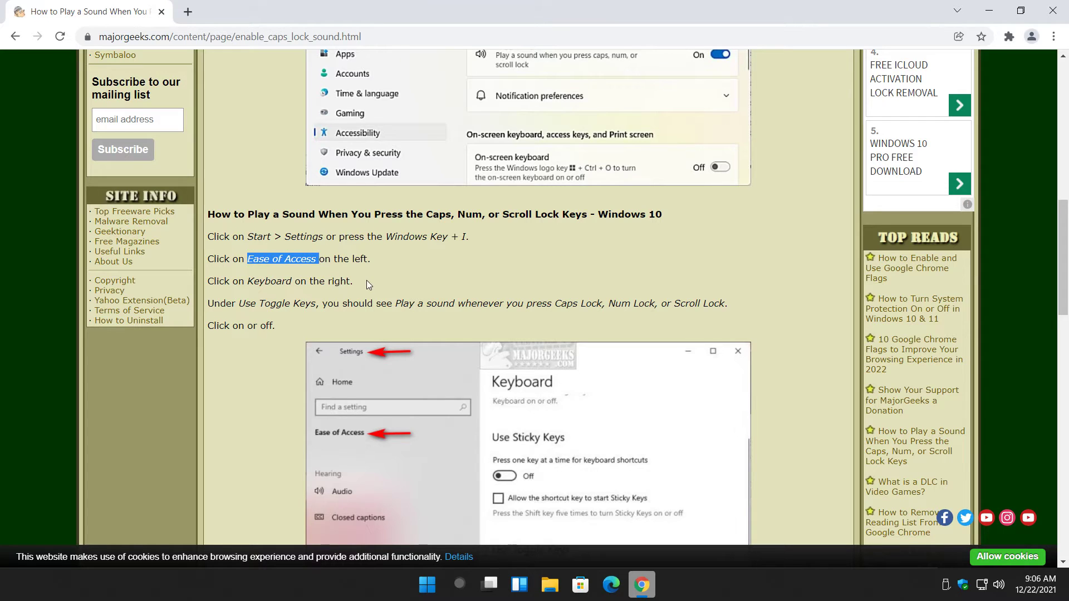
{"action": "scroll", "coordinate": [367, 279], "scroll_direction": "down", "scroll_amount": 3}
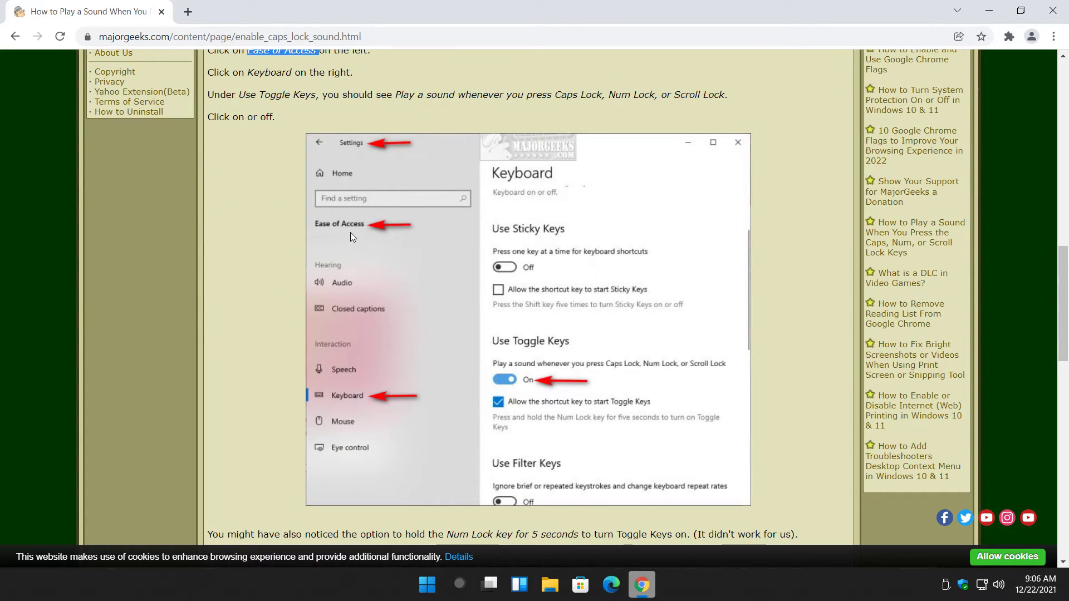
{"action": "scroll", "coordinate": [251, 243], "scroll_direction": "up", "scroll_amount": 1}
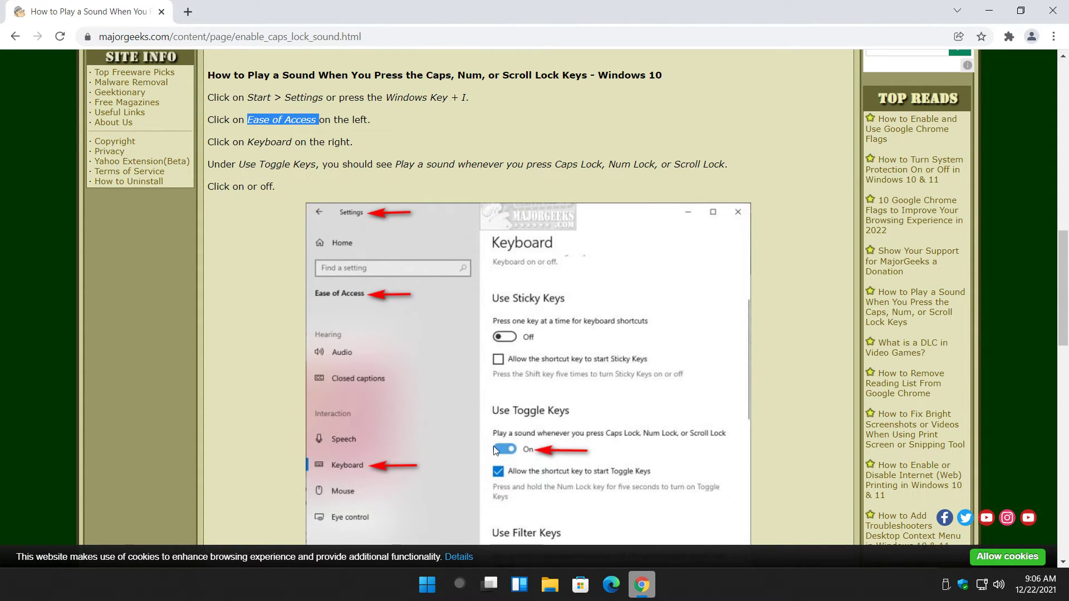
- Review the article's Windows 10 Ease of Access Toggle Keys section, then deselect the text
{"action": "left_click", "coordinate": [272, 354]}
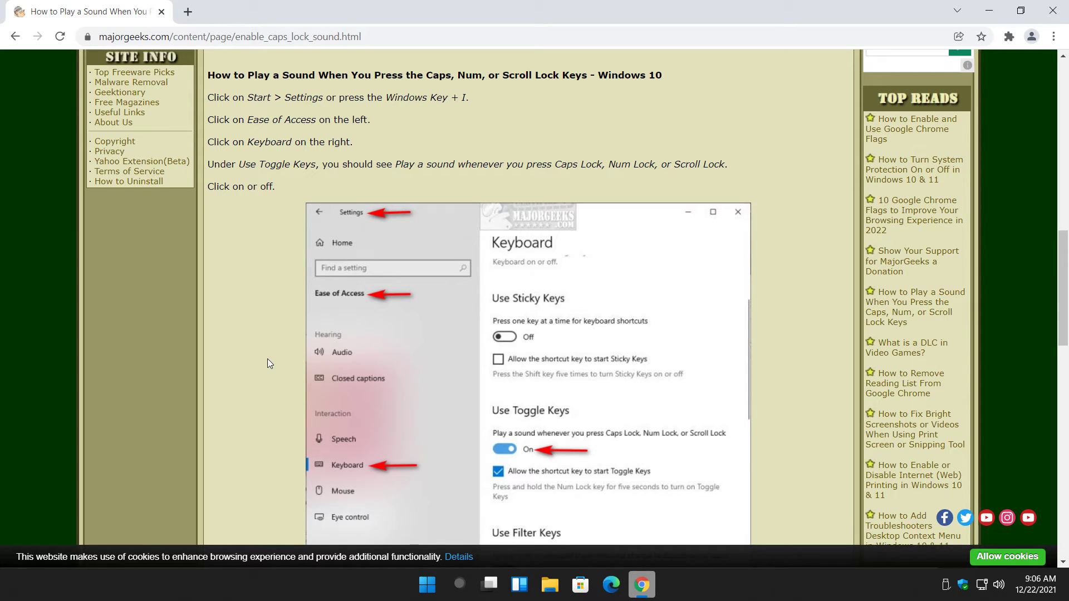
{"action": "scroll", "coordinate": [267, 358], "scroll_direction": "down", "scroll_amount": 3}
{"action": "scroll", "coordinate": [268, 358], "scroll_direction": "down", "scroll_amount": 3}
{"action": "scroll", "coordinate": [267, 359], "scroll_direction": "up", "scroll_amount": 6}
{"action": "scroll", "coordinate": [267, 358], "scroll_direction": "up", "scroll_amount": 6}
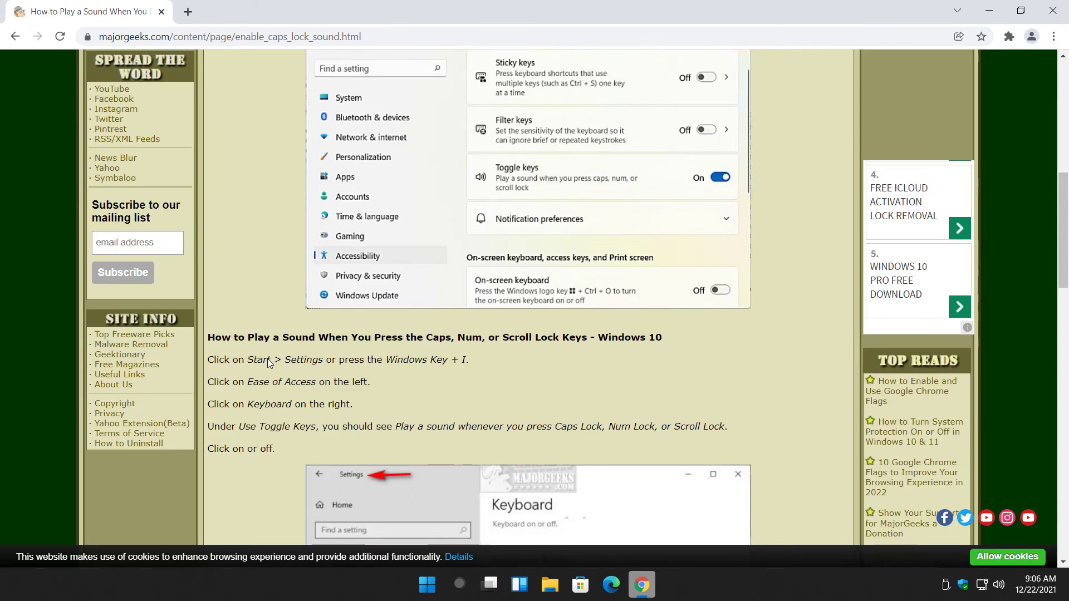
{"action": "scroll", "coordinate": [267, 358], "scroll_direction": "up", "scroll_amount": 3}
{"action": "scroll", "coordinate": [261, 344], "scroll_direction": "up", "scroll_amount": 3}
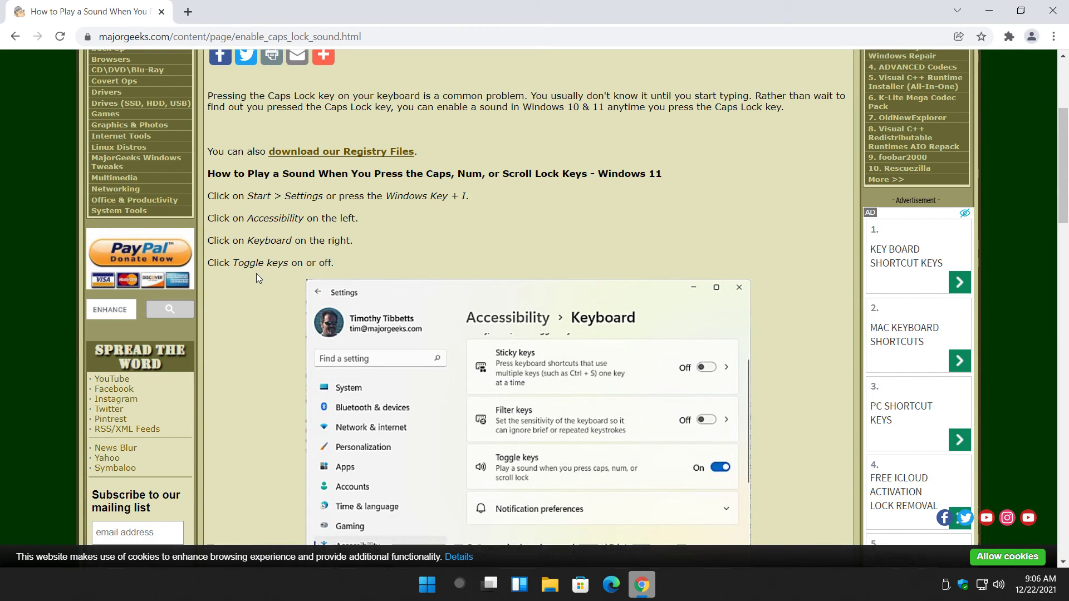
{"action": "scroll", "coordinate": [256, 274], "scroll_direction": "down", "scroll_amount": 5}
{"action": "scroll", "coordinate": [249, 306], "scroll_direction": "down", "scroll_amount": 5}
{"action": "scroll", "coordinate": [248, 306], "scroll_direction": "down", "scroll_amount": 5}
{"action": "scroll", "coordinate": [247, 304], "scroll_direction": "up", "scroll_amount": 3}
{"action": "scroll", "coordinate": [247, 304], "scroll_direction": "up", "scroll_amount": 5}
{"action": "scroll", "coordinate": [247, 304], "scroll_direction": "up", "scroll_amount": 3}
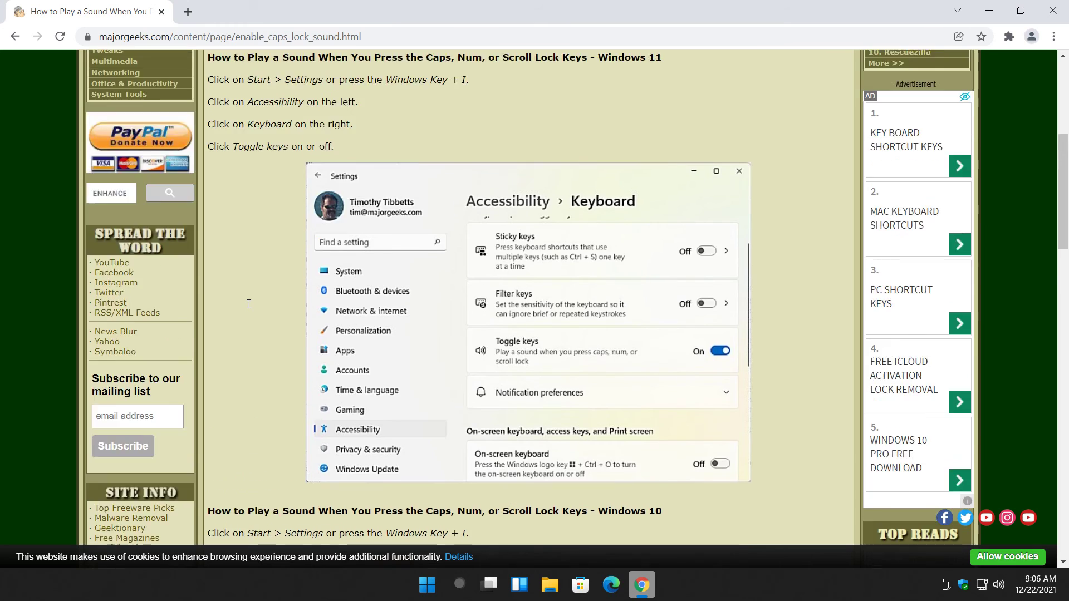
{"action": "scroll", "coordinate": [246, 304], "scroll_direction": "up", "scroll_amount": 3}
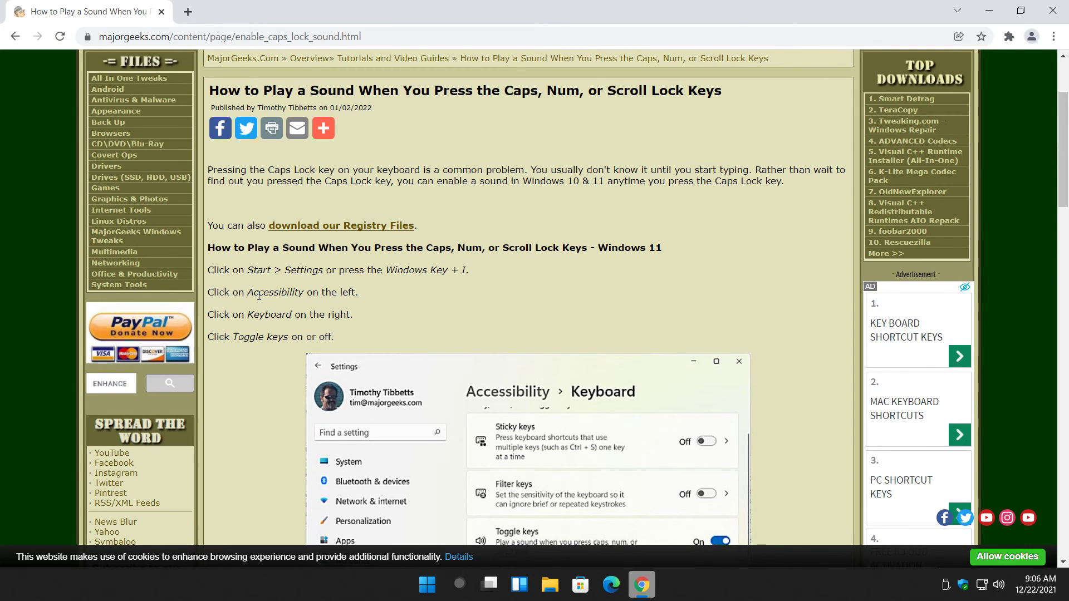